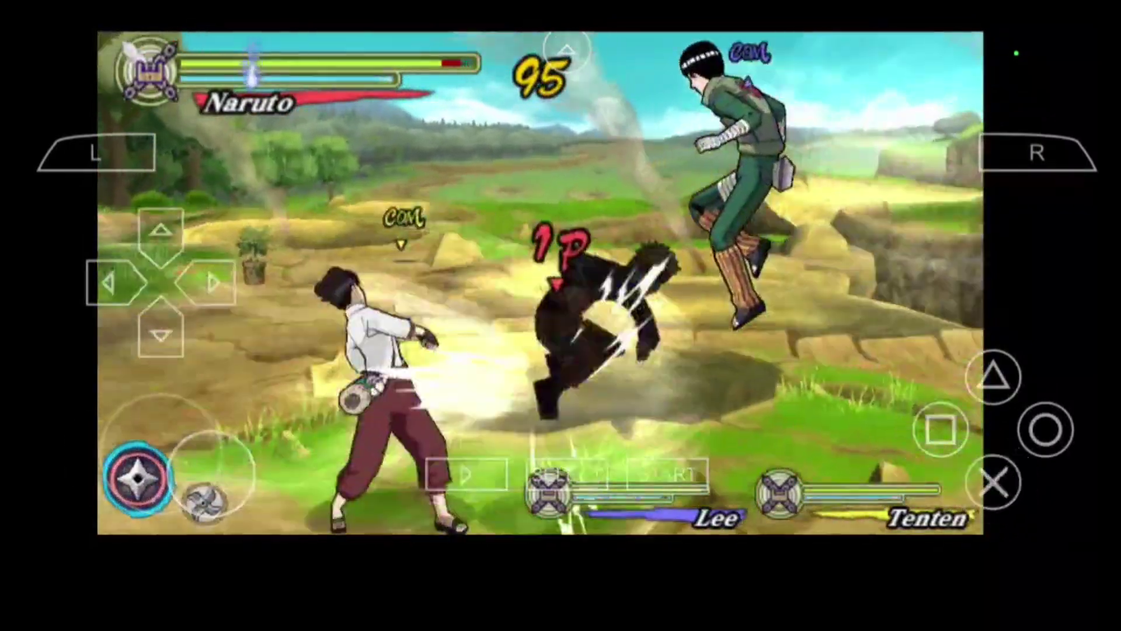
# - Hit Lee with Naruto's strikes and a knockback jutsu, then reposition Naruto in the arena
pyautogui.click(993, 482)
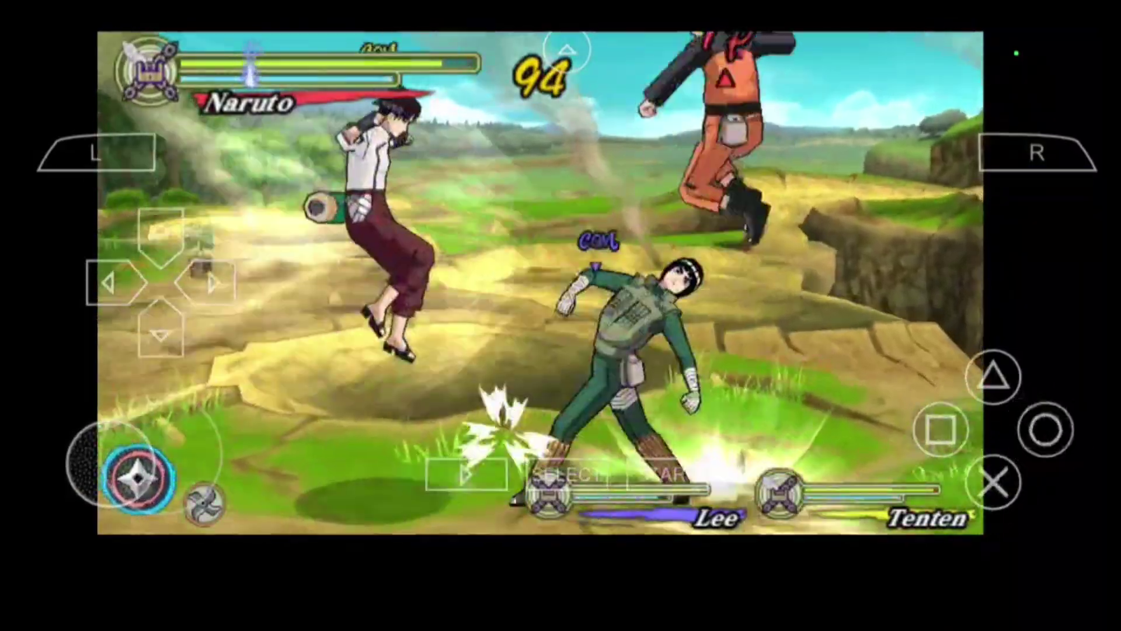
pyautogui.click(1045, 429)
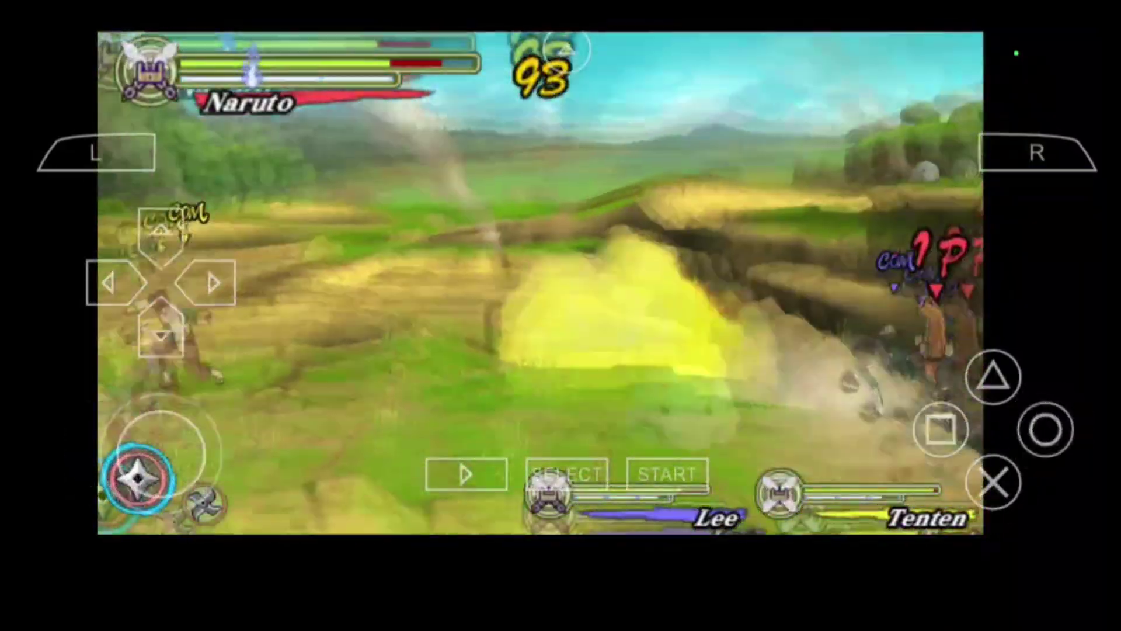
pyautogui.click(993, 482)
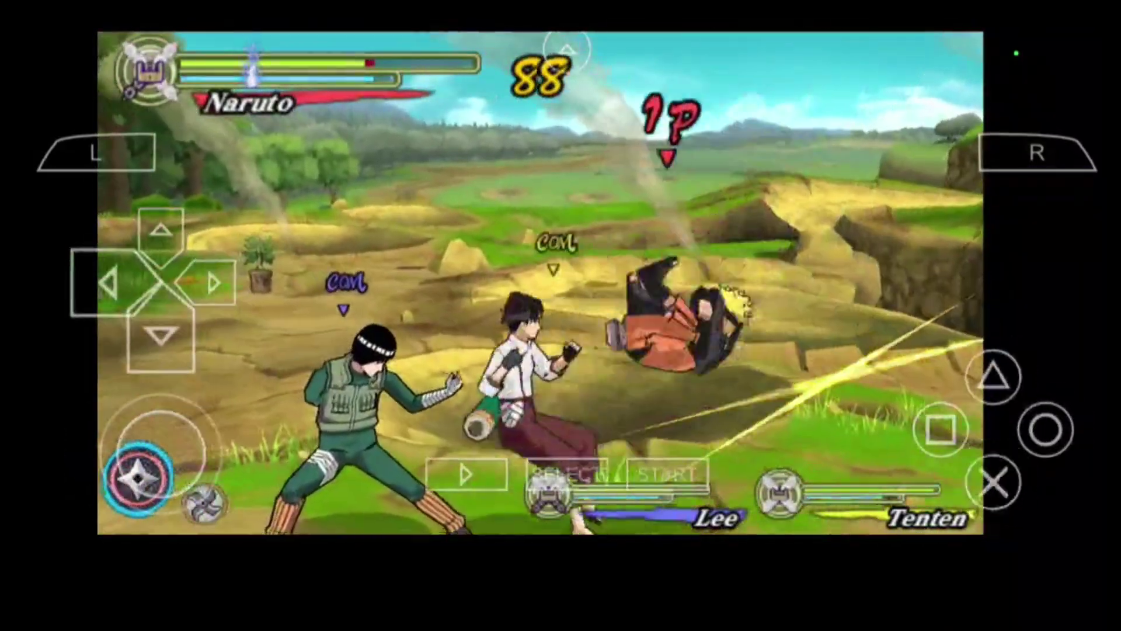
pyautogui.click(128, 309)
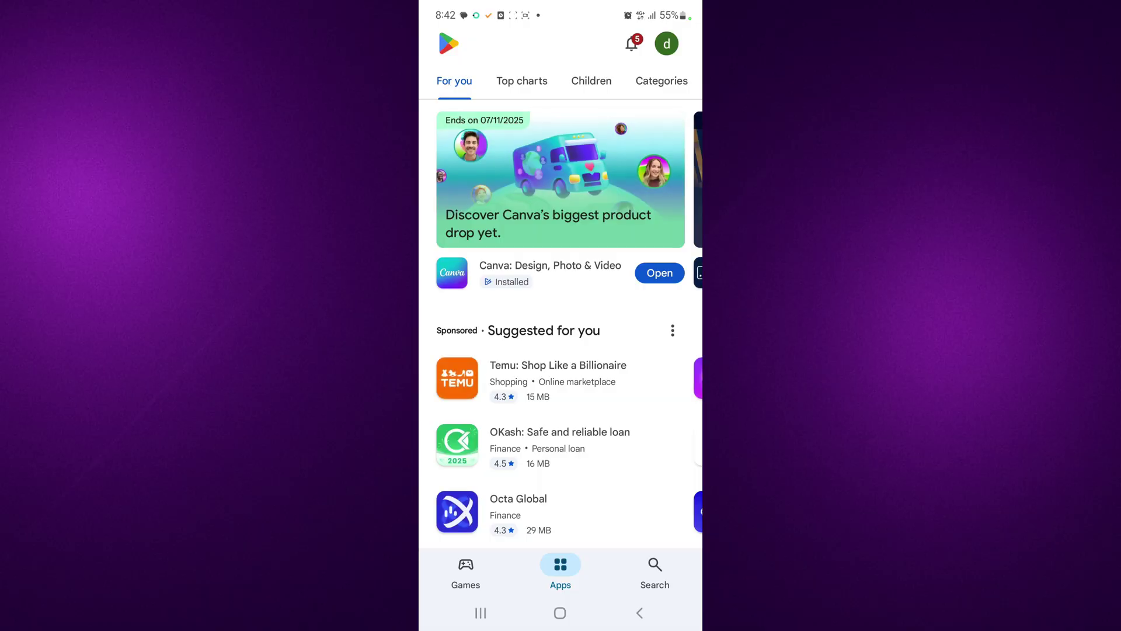
# - Search the Play Store for PPSSPP Gold - PSP emulator and install it
pyautogui.click(654, 570)
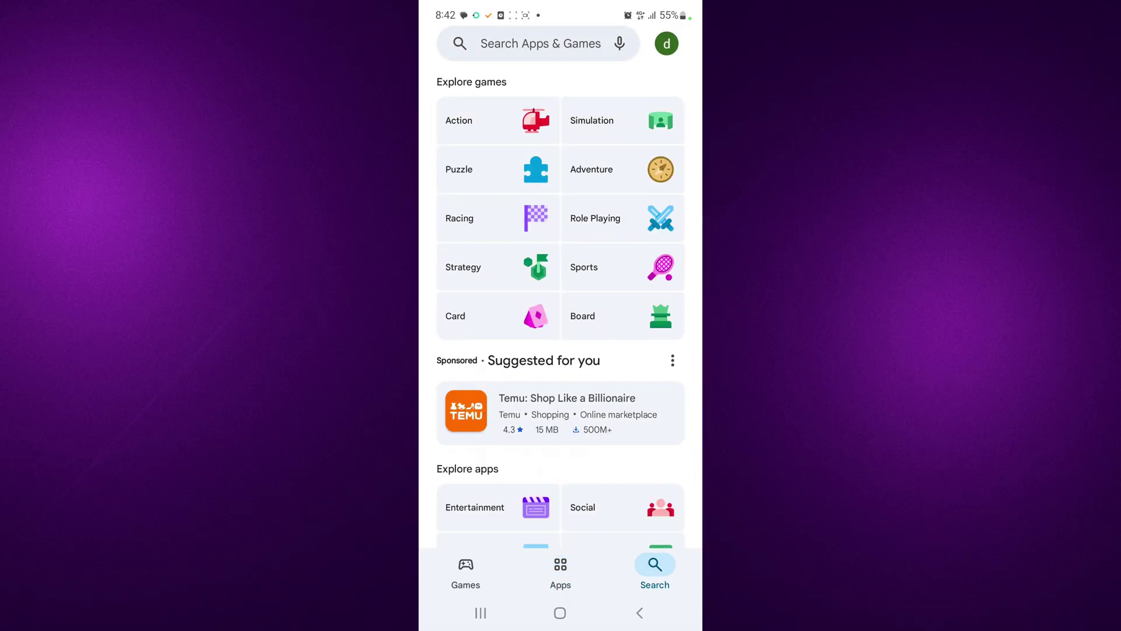
pyautogui.click(540, 43)
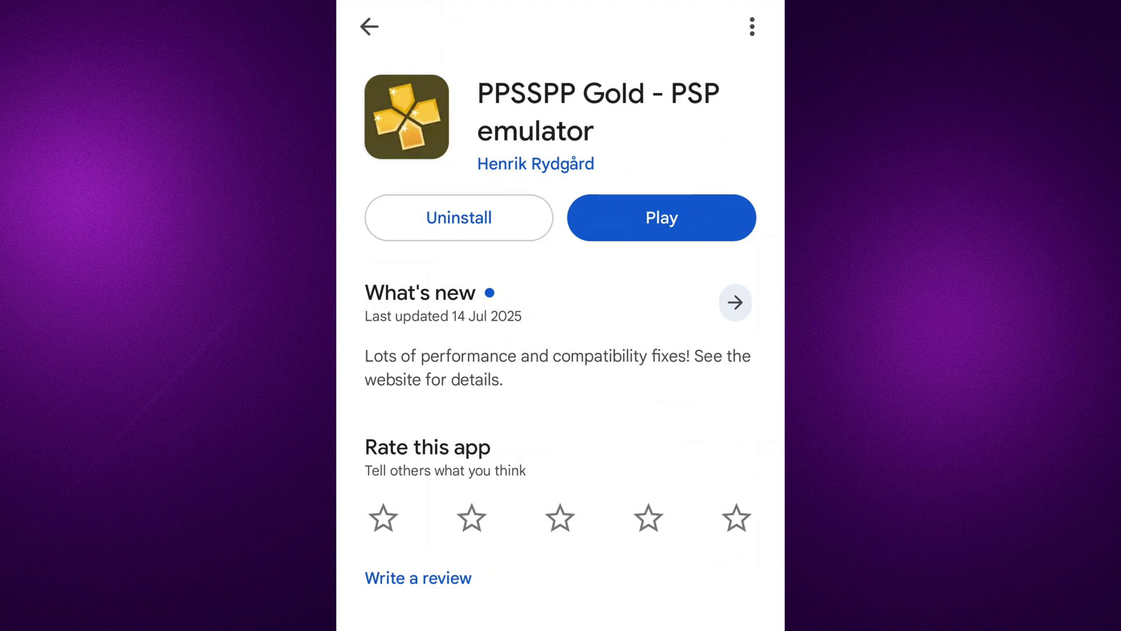
pyautogui.scroll(5, 560, 344)
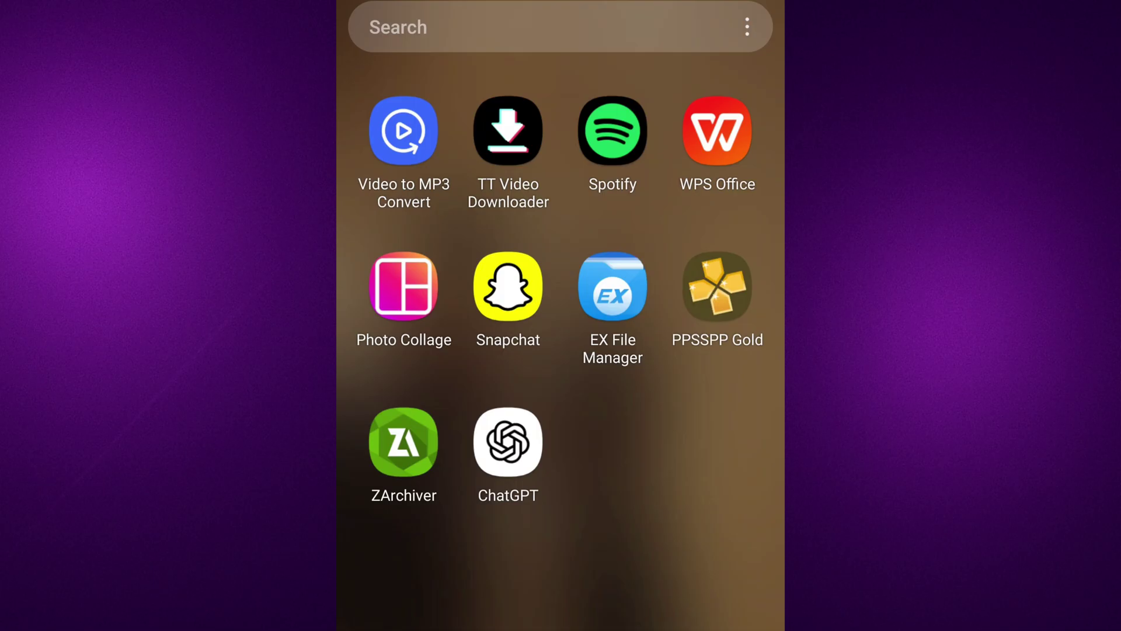
# - Launch PPSSPP Gold from the app drawer
pyautogui.click(718, 286)
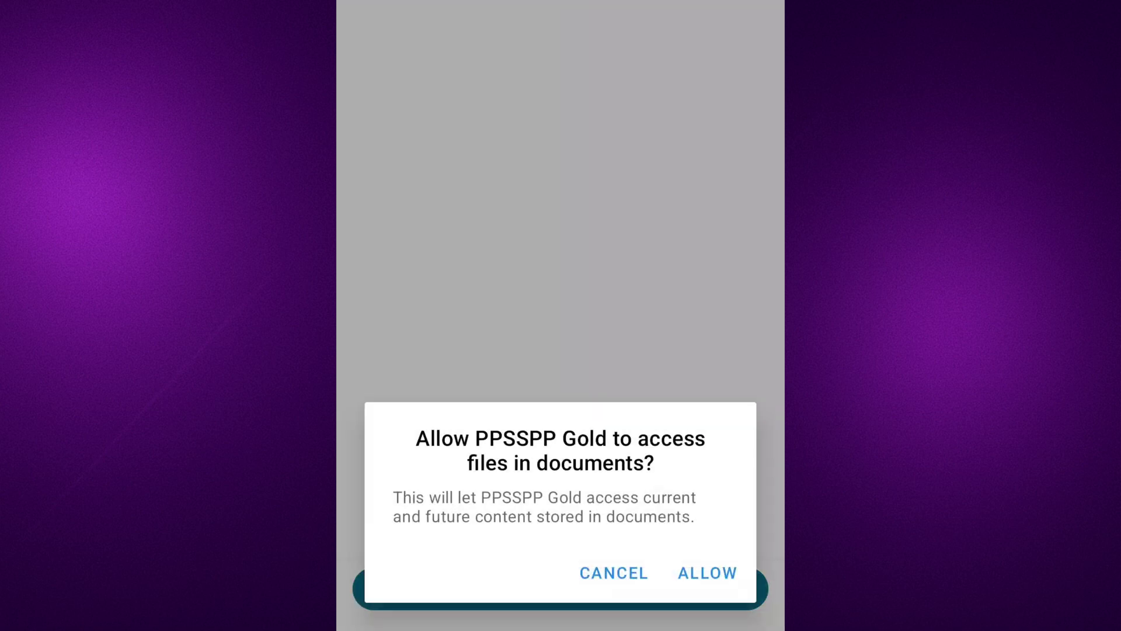
# - Allow PPSSPP Gold file access and confirm documents as its PSP data folder
pyautogui.click(707, 573)
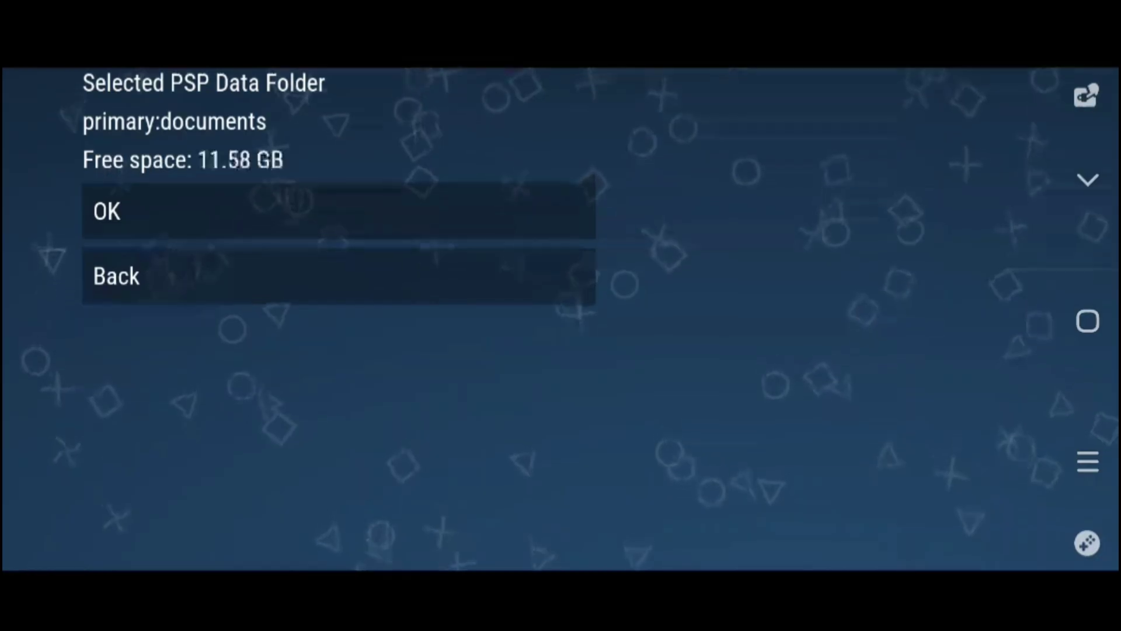
pyautogui.click(339, 211)
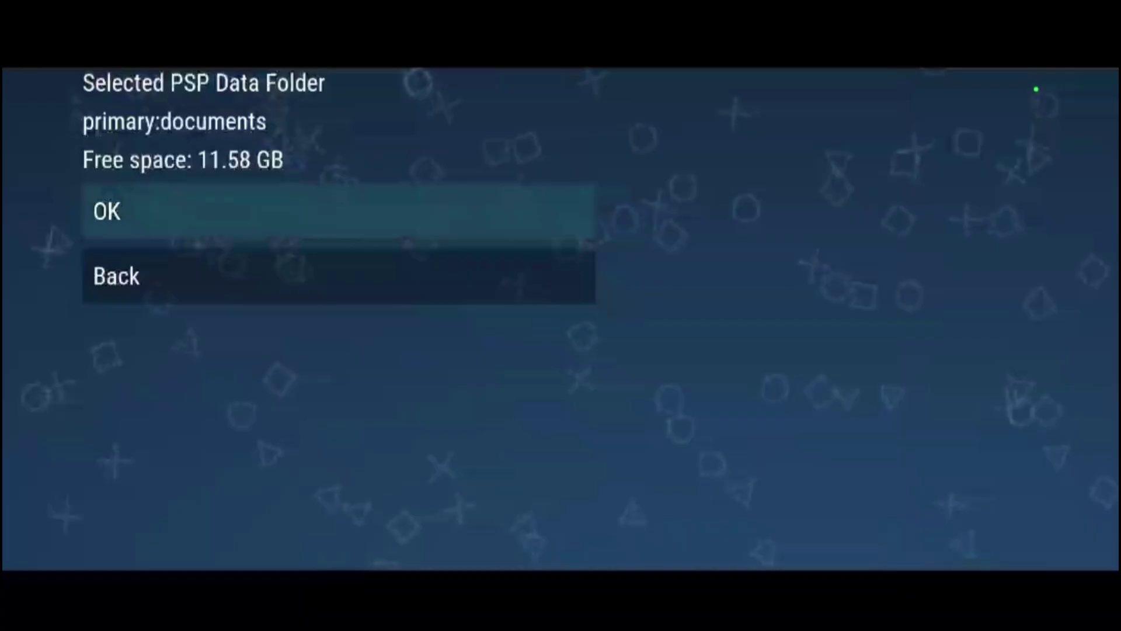
pyautogui.click(338, 211)
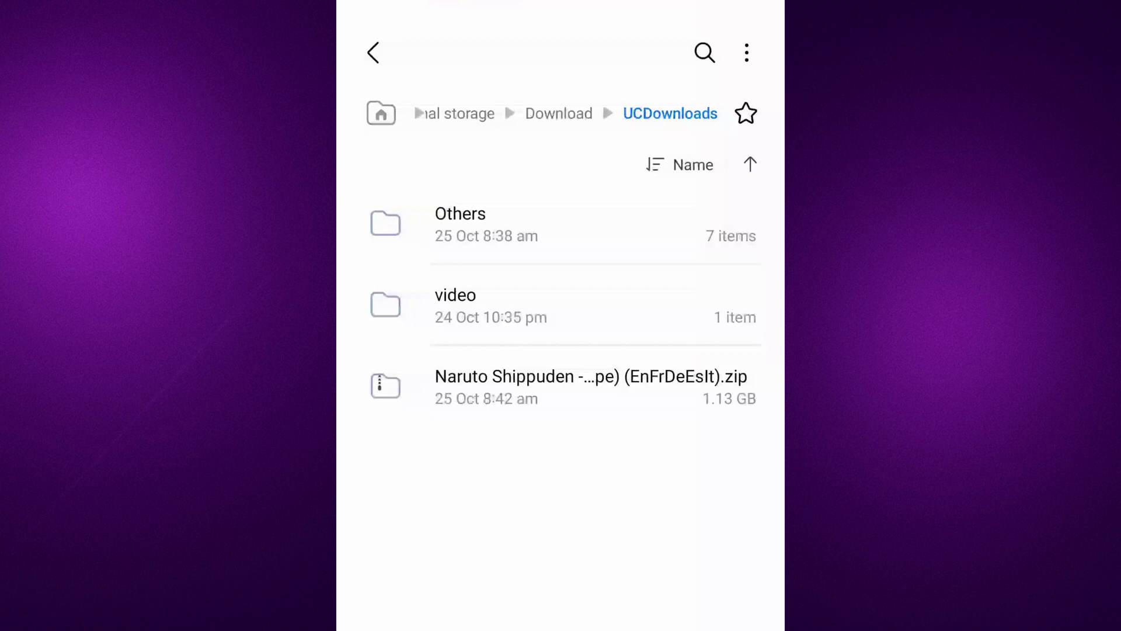
# - Move the 1.13 GB Naruto Shippuden zip from UCDownloads into documents/PSP/GAME
pyautogui.click(590, 387)
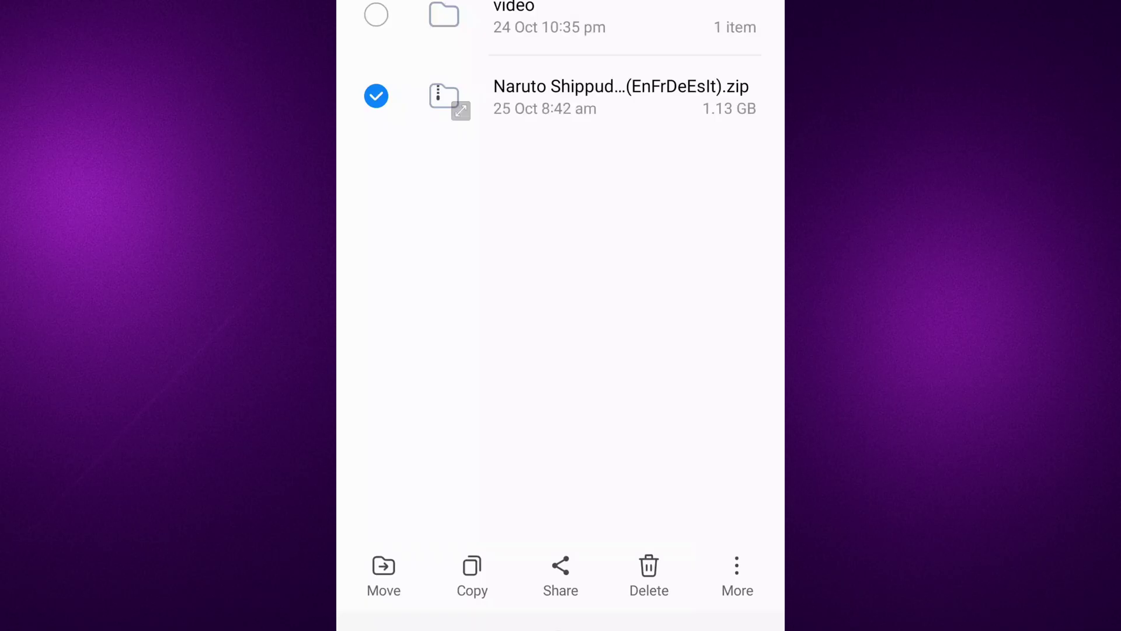
pyautogui.click(384, 575)
pyautogui.click(613, 576)
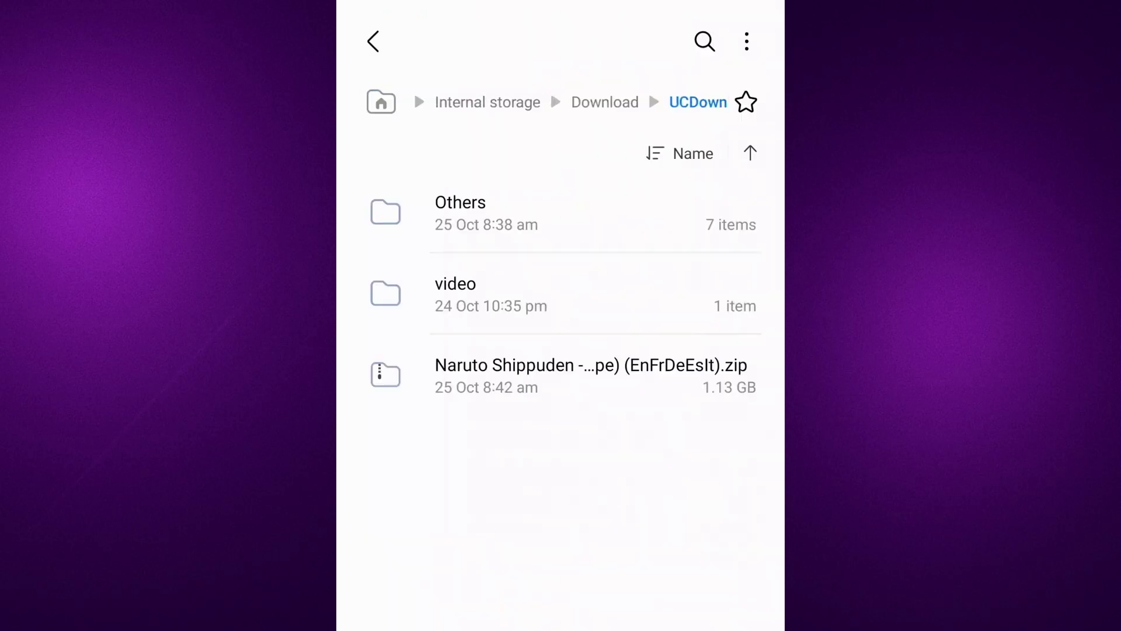
pyautogui.click(488, 102)
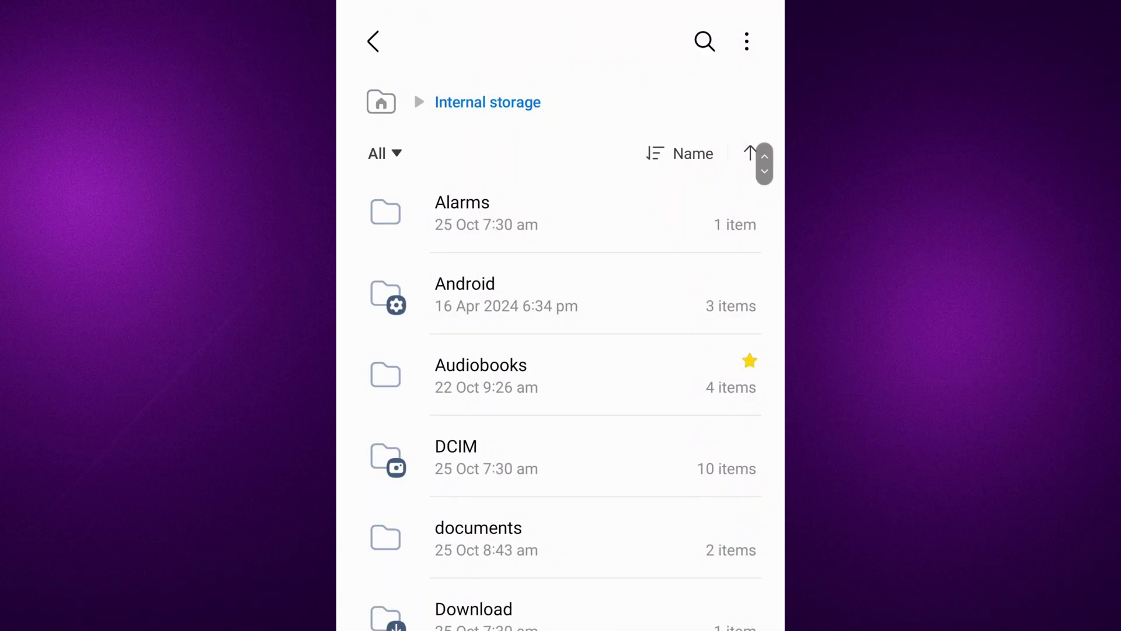
pyautogui.click(479, 537)
pyautogui.click(467, 292)
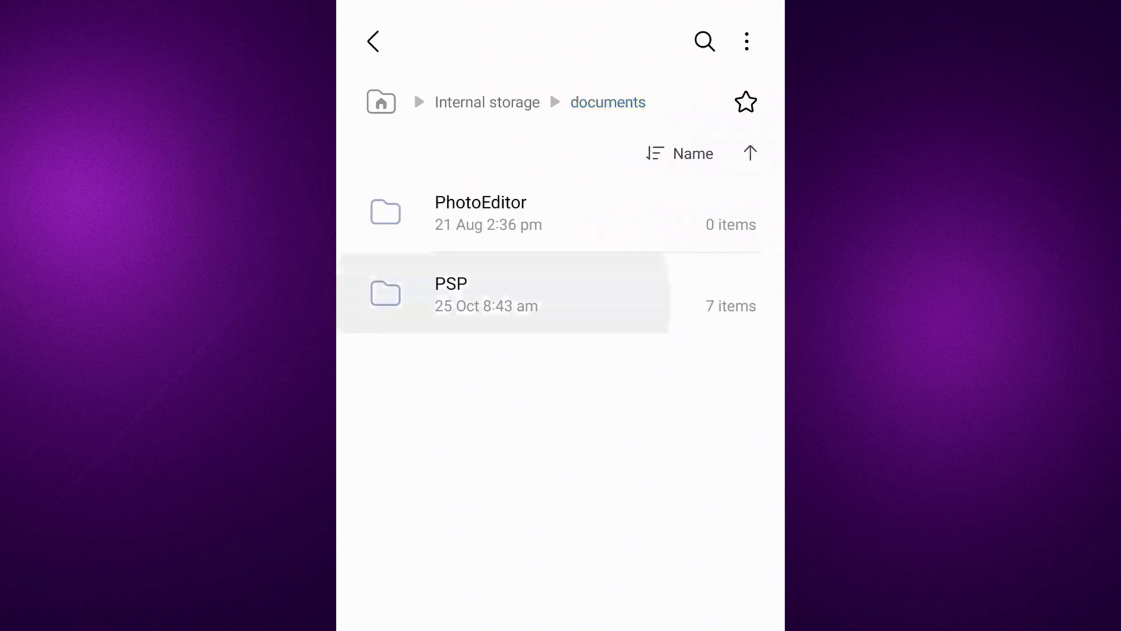
pyautogui.click(461, 295)
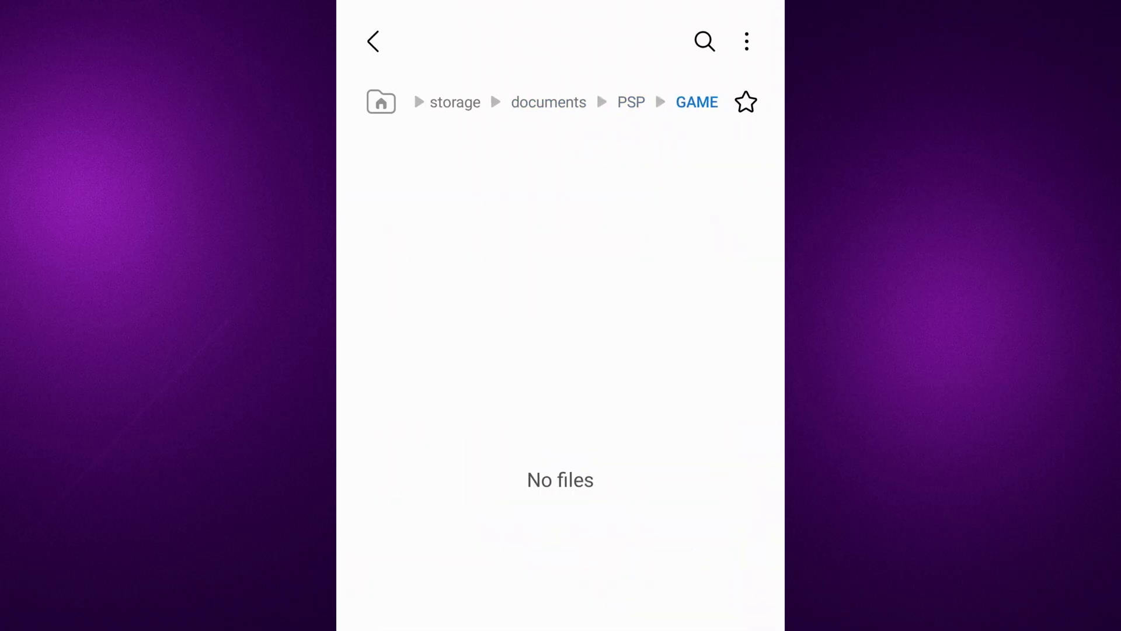
pyautogui.click(613, 576)
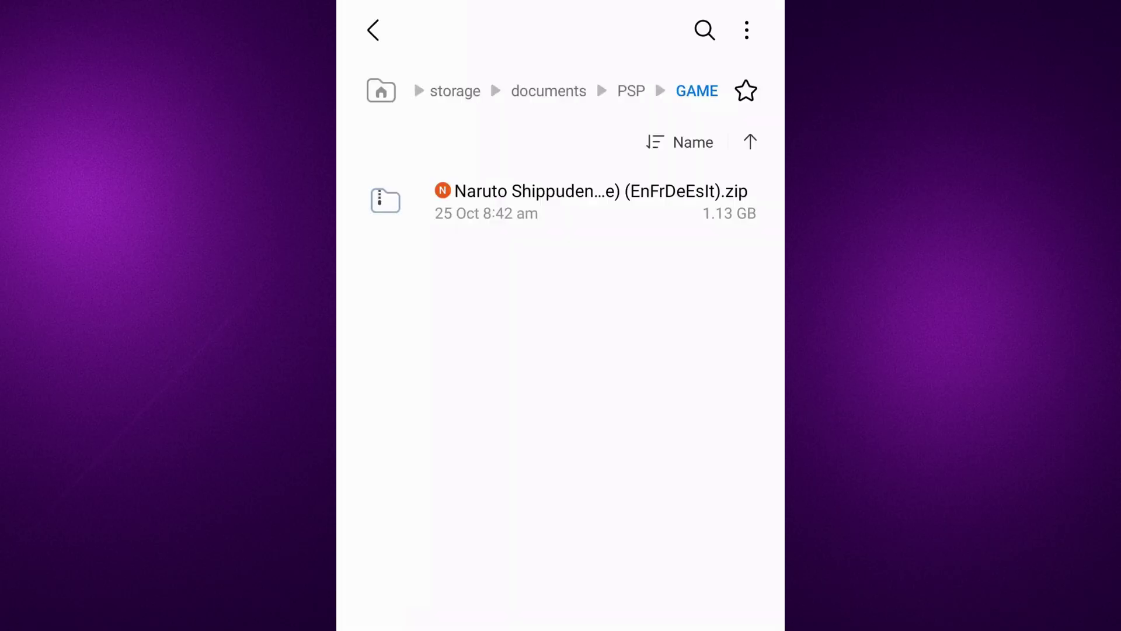
pyautogui.press('super')
pyautogui.moveTo(560, 526); pyautogui.dragTo(561, 233)
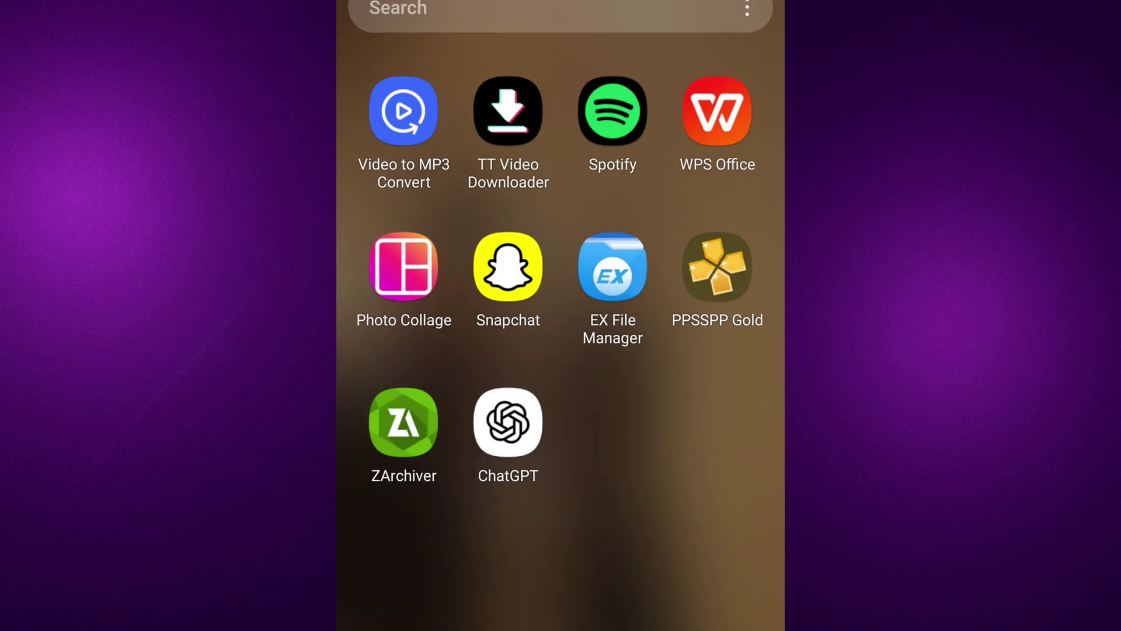
# - Set documents/PSP/GAME as PPSSPP Gold's games folder and grant it access
pyautogui.click(717, 267)
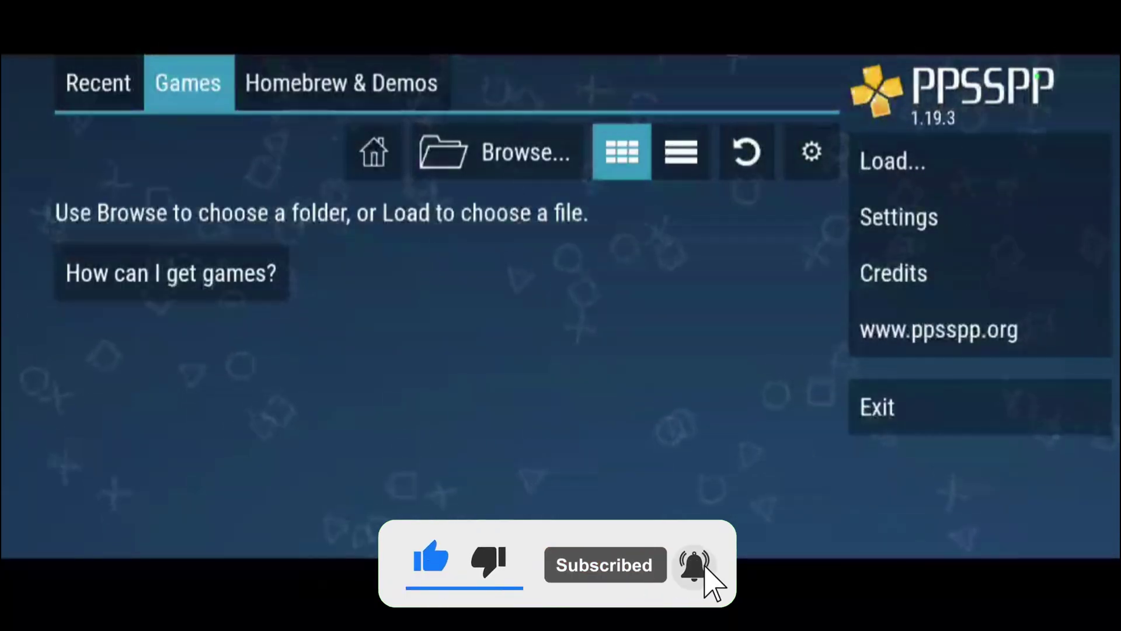
pyautogui.click(497, 152)
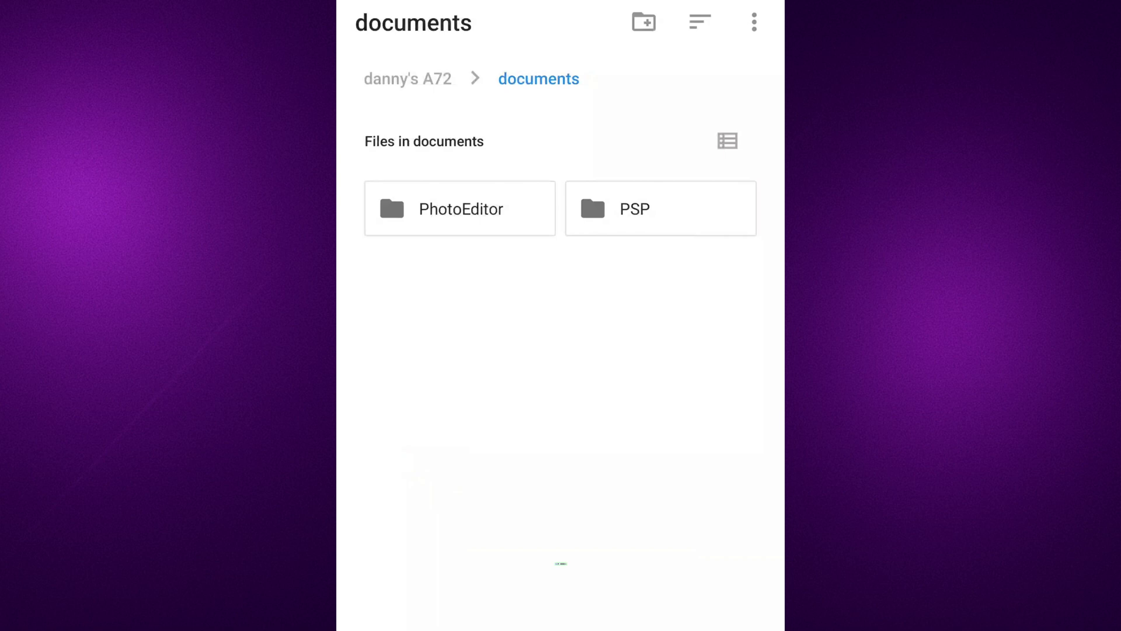
pyautogui.click(407, 78)
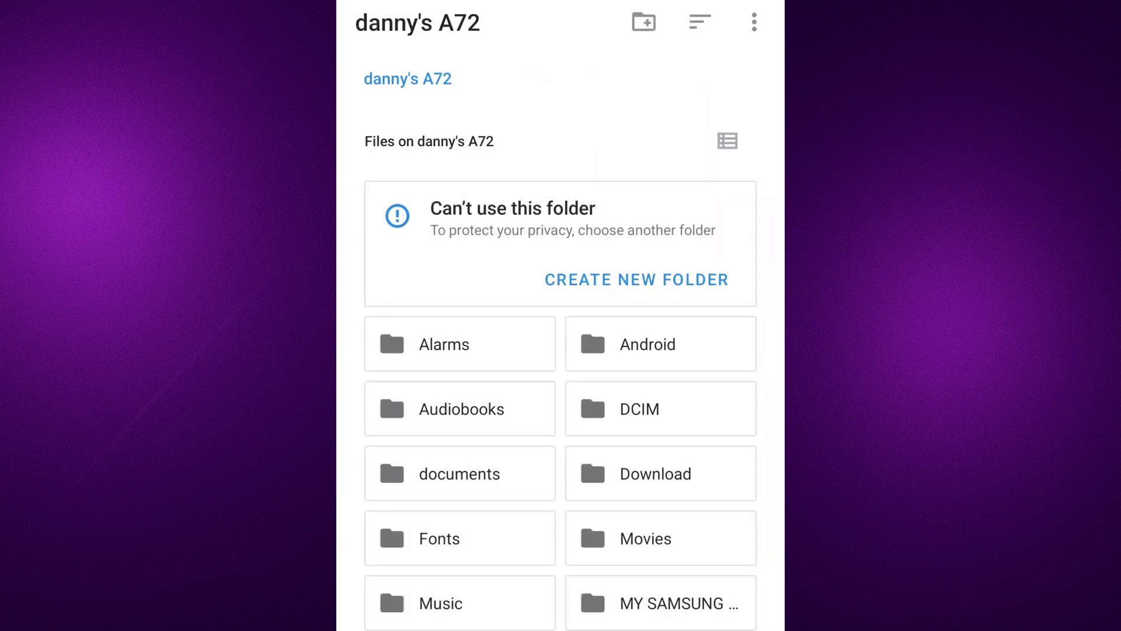
pyautogui.click(460, 474)
pyautogui.click(660, 208)
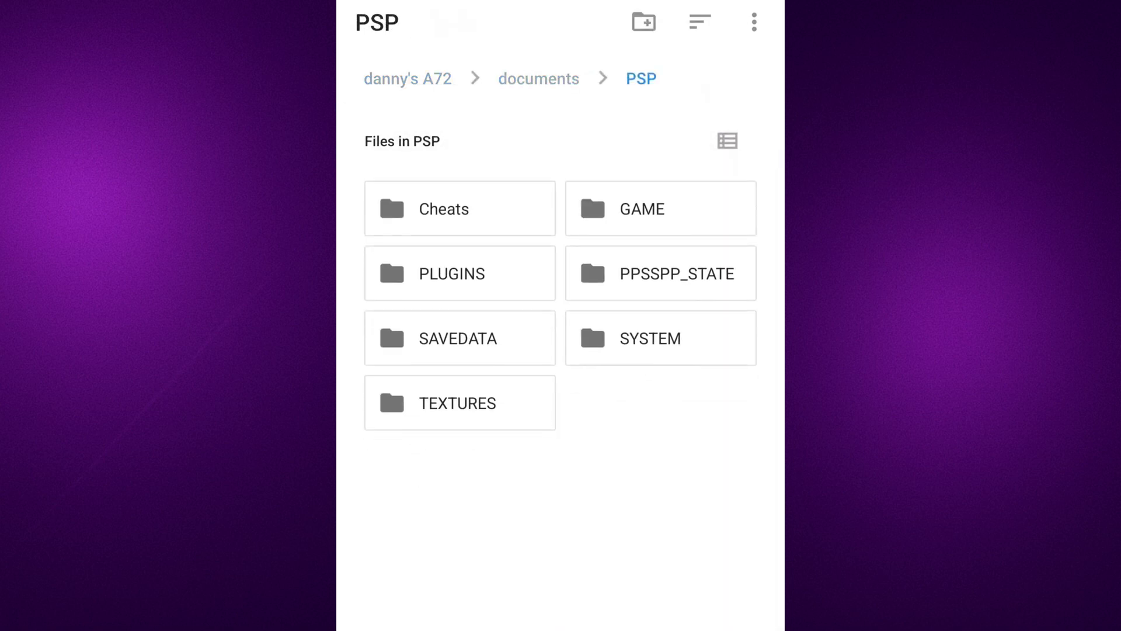
pyautogui.click(724, 208)
pyautogui.scroll(-5, 561, 315)
pyautogui.click(578, 600)
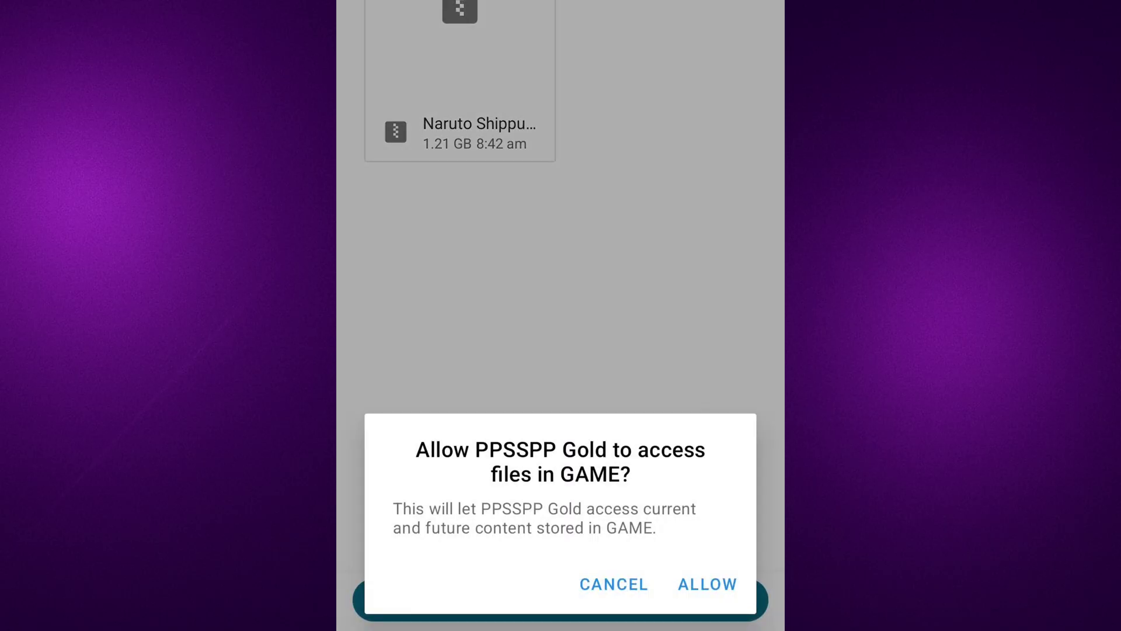
pyautogui.click(707, 584)
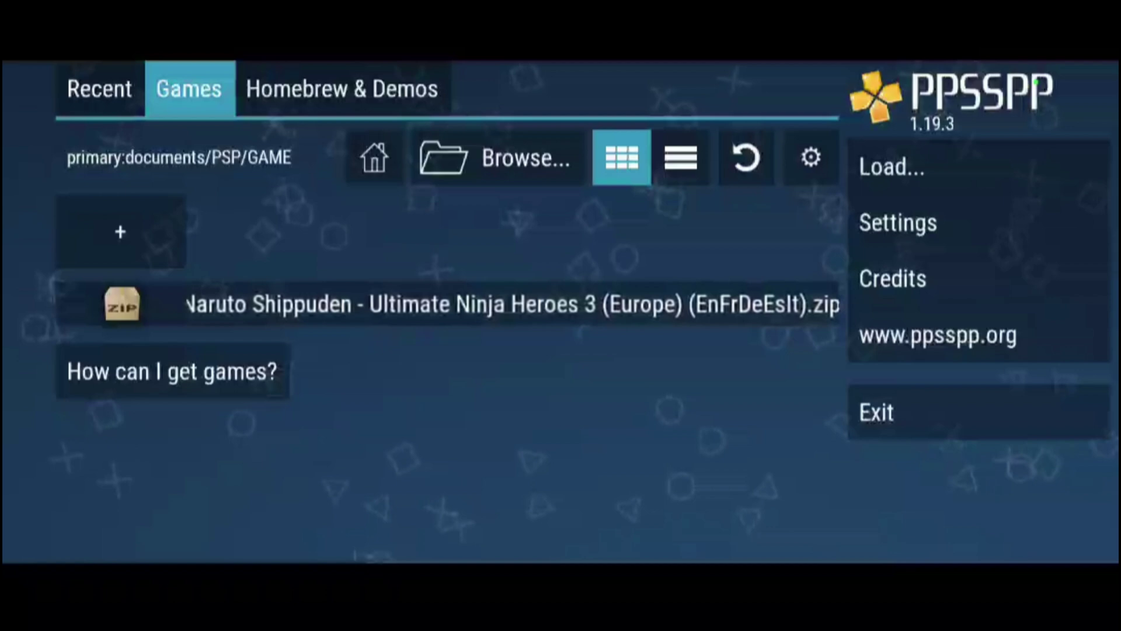
# - Install the Naruto Shippuden zip into primary:documents/PSP/GAME and return to the games list
pyautogui.click(409, 303)
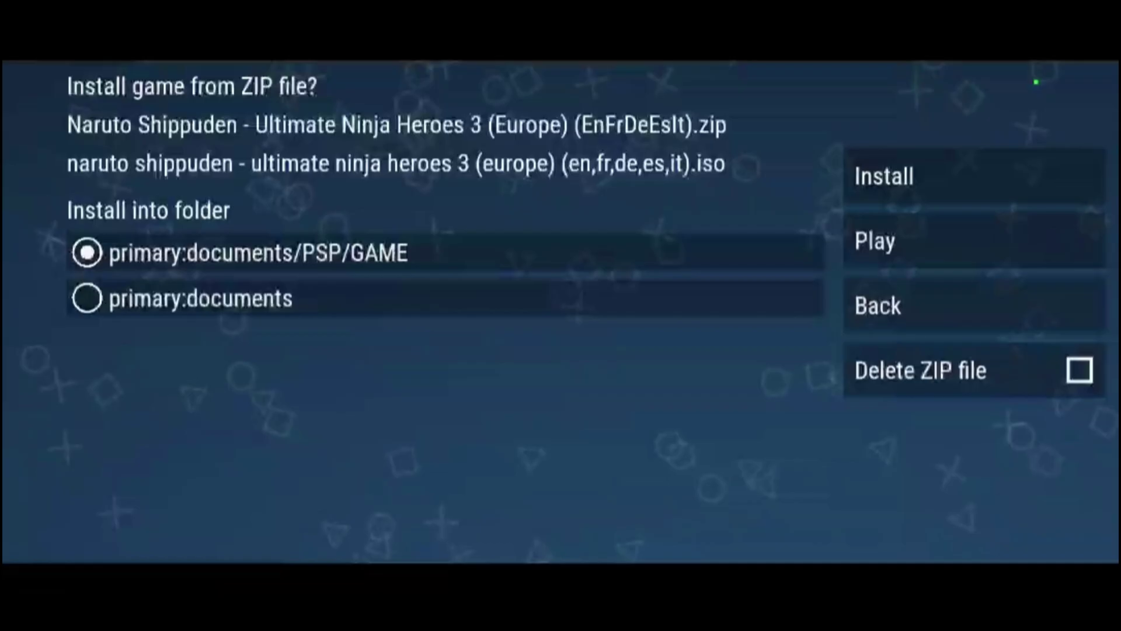
pyautogui.click(974, 177)
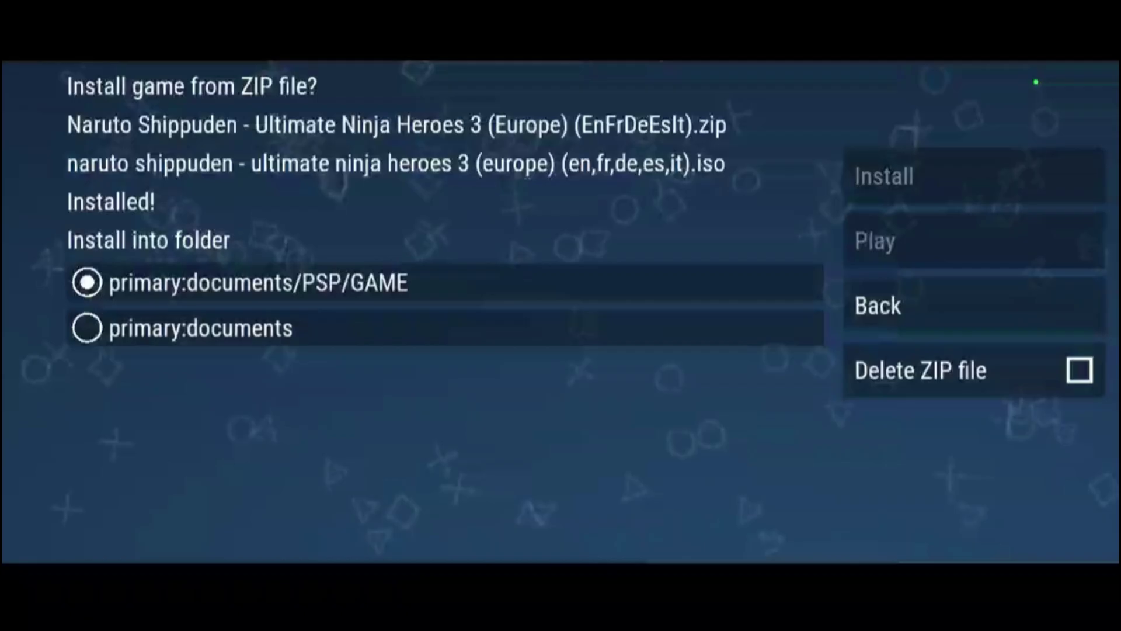
pyautogui.press('Escape')
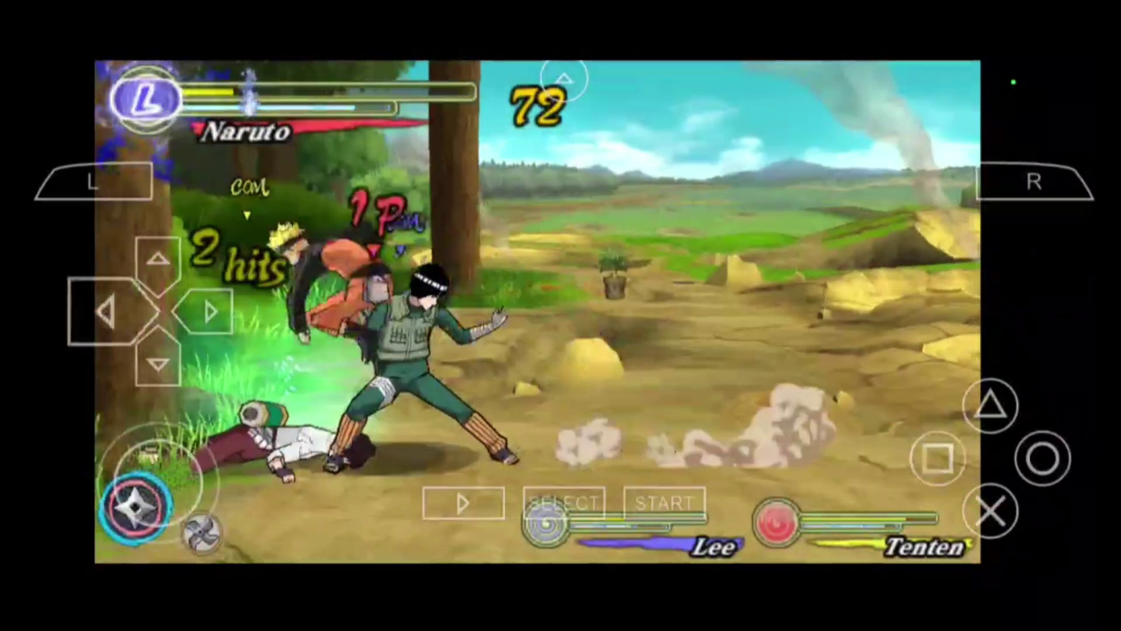
# - Dash Naruto into Lee and chain a combo that knocks him away
pyautogui.click(938, 459)
pyautogui.click(991, 510)
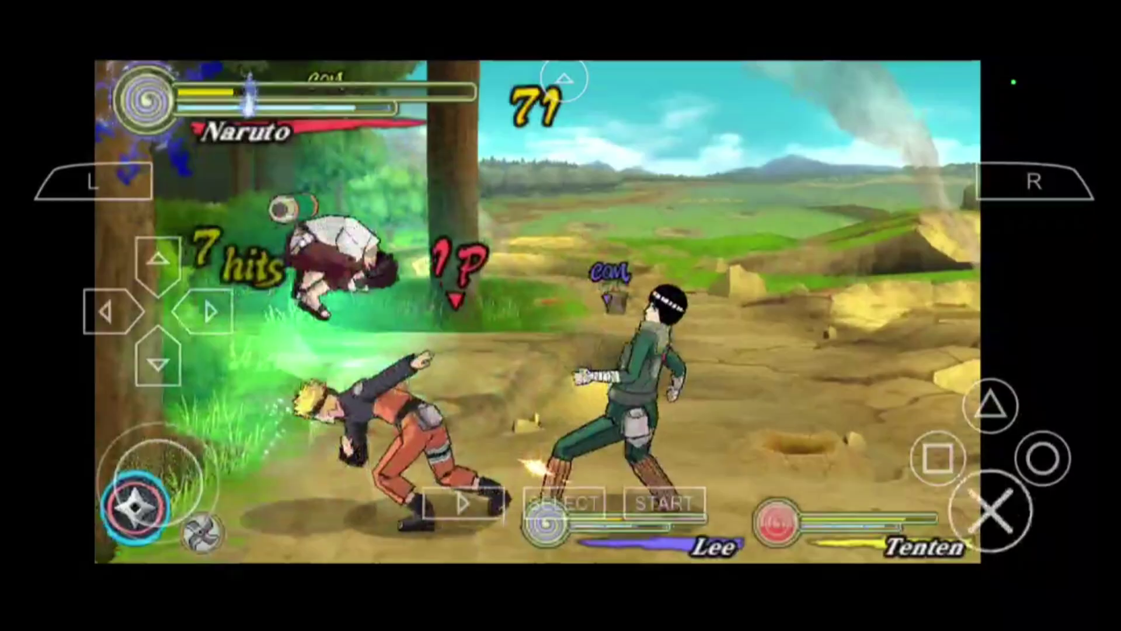
pyautogui.click(1043, 459)
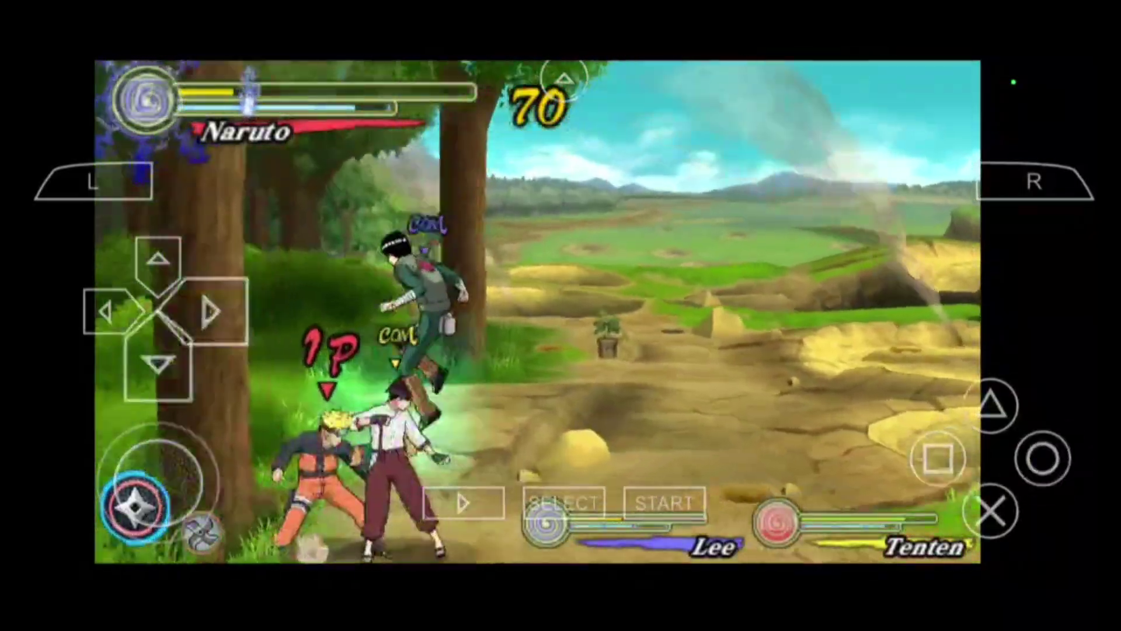